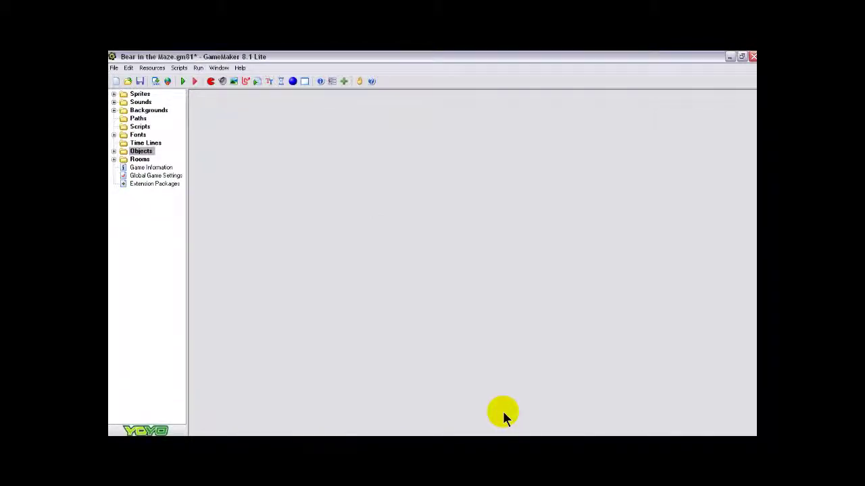
Duplicate spr_purplewall and colorize the copy's image to red, hue 0.
{"action": "left_click", "coordinate": [114, 94]}
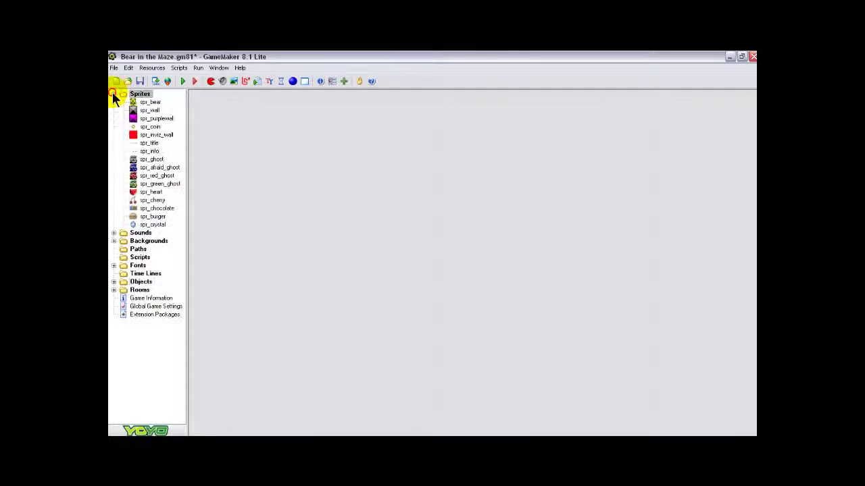
{"action": "left_click", "coordinate": [161, 119]}
{"action": "right_click", "coordinate": [163, 121]}
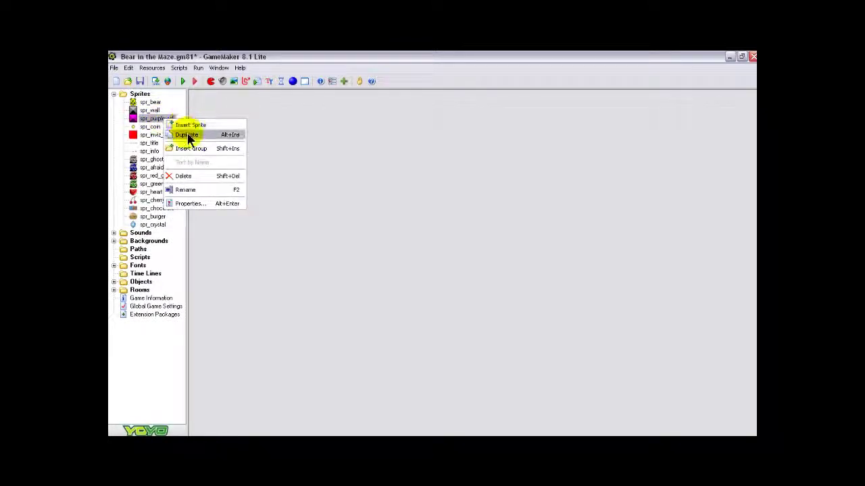
{"action": "left_click", "coordinate": [186, 135]}
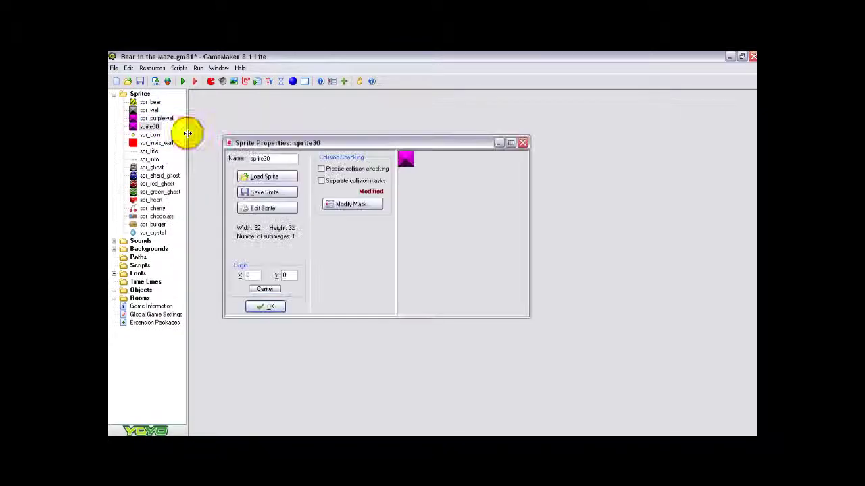
{"action": "left_click", "coordinate": [278, 208]}
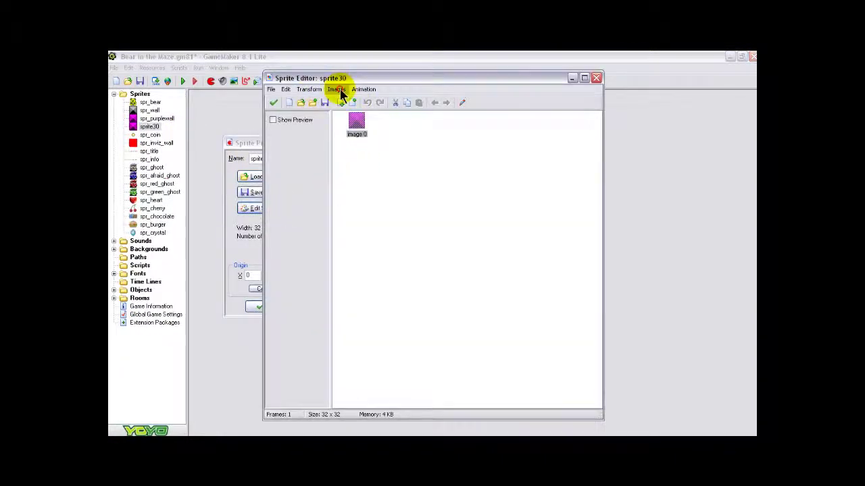
{"action": "left_click", "coordinate": [336, 89]}
{"action": "left_click", "coordinate": [348, 135]}
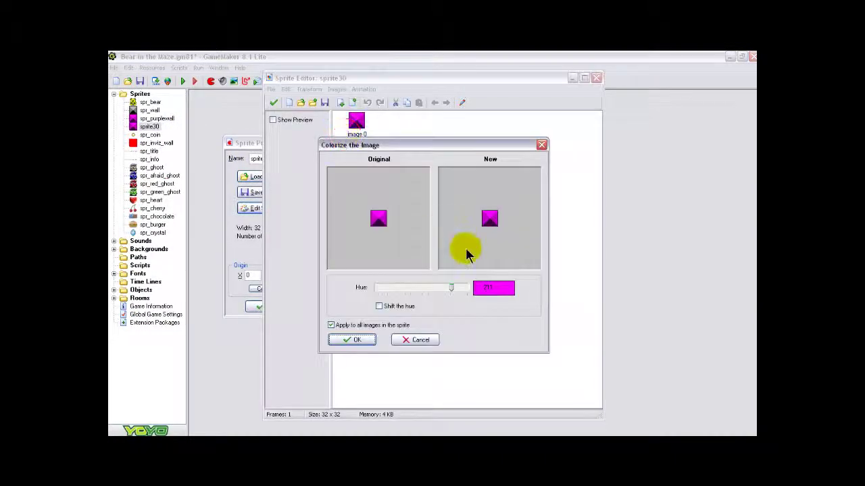
{"action": "left_click_drag", "start_coordinate": [454, 288], "coordinate": [373, 290]}
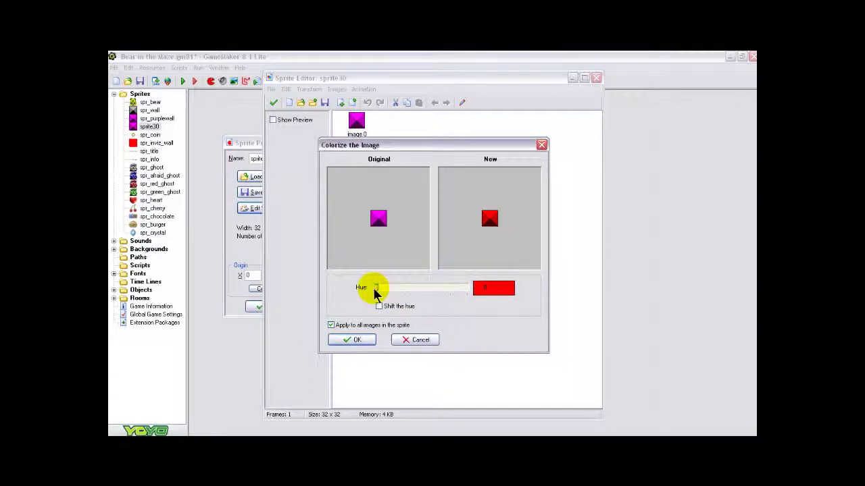
{"action": "left_click", "coordinate": [365, 341]}
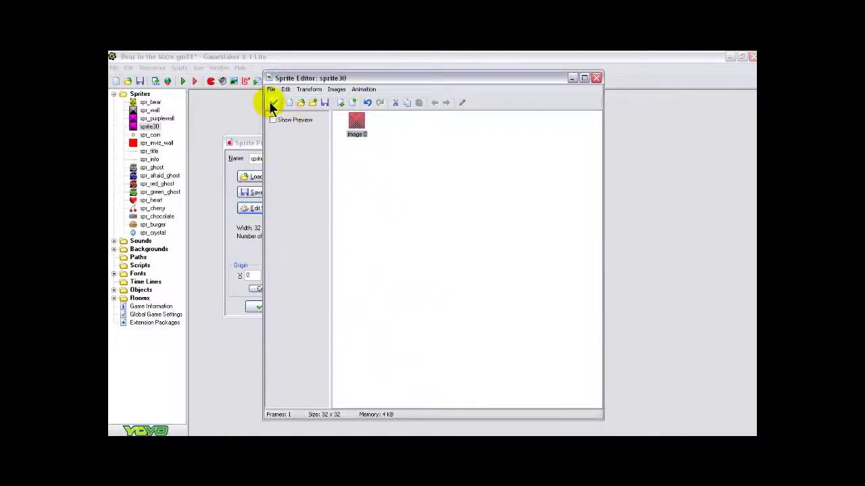
{"action": "left_click", "coordinate": [273, 102]}
Rename the duplicated sprite to spr_red_wall and save it.
{"action": "left_click", "coordinate": [277, 159]}
{"action": "key", "text": "BackSpace"}
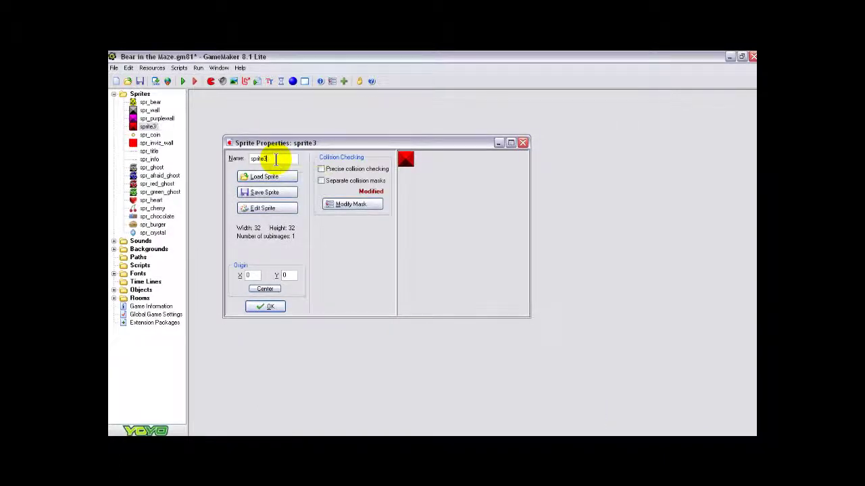
{"action": "type", "text": "spr_red_wall"}
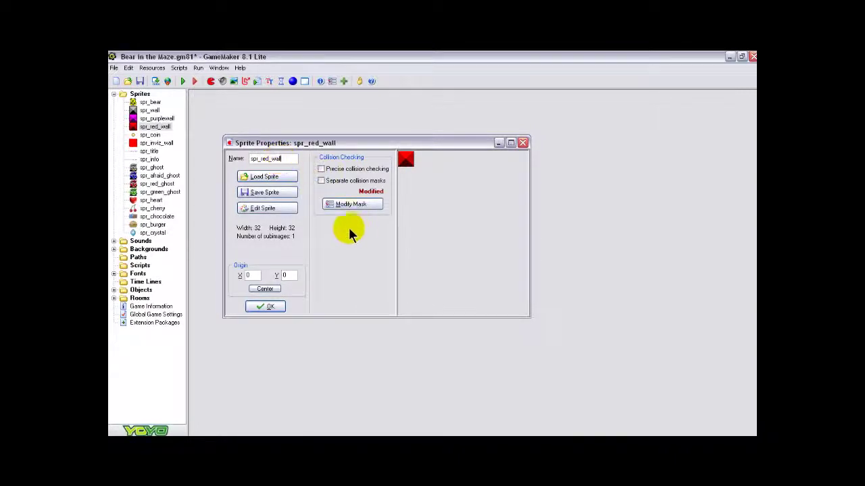
{"action": "left_click", "coordinate": [267, 308]}
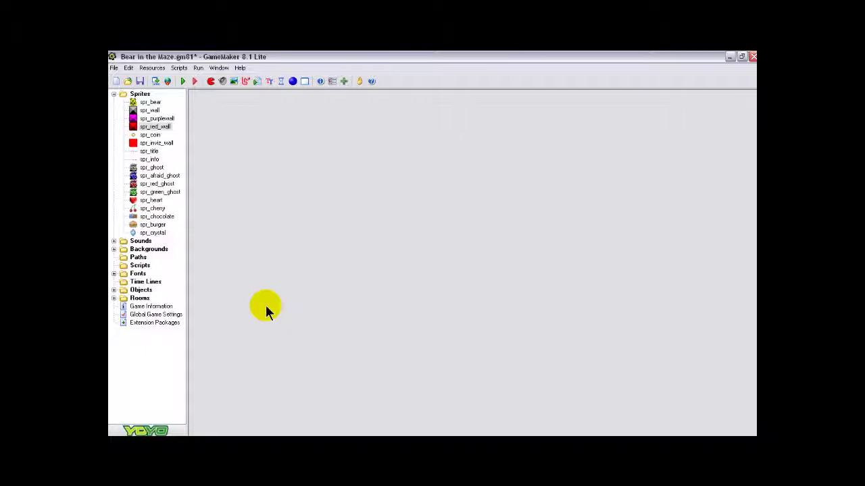
Create obj_red_wall using sprite spr_red_wall, marked Solid, with obj_wall as its parent.
{"action": "left_click", "coordinate": [292, 81]}
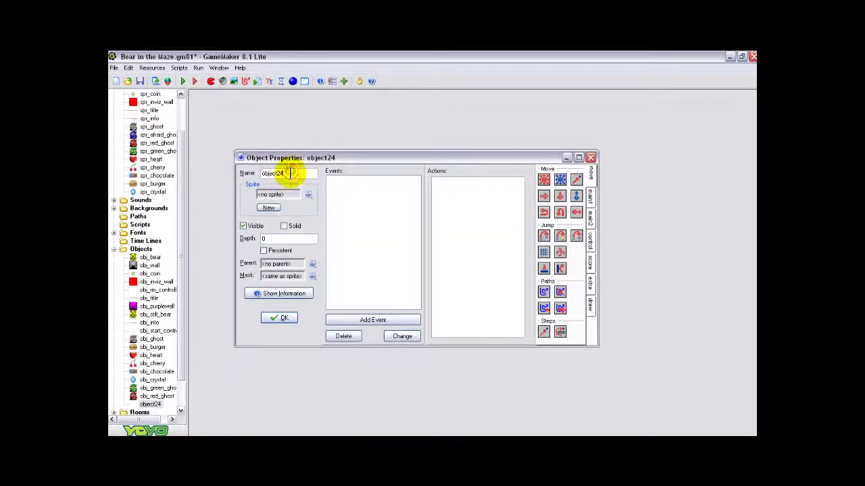
{"action": "key", "text": "BackSpace"}
{"action": "key", "text": "BackSpace"}
{"action": "key", "text": "BackSpace"}
{"action": "key", "text": "BackSpace"}
{"action": "key", "text": "BackSpace"}
{"action": "type", "text": "_red_wall"}
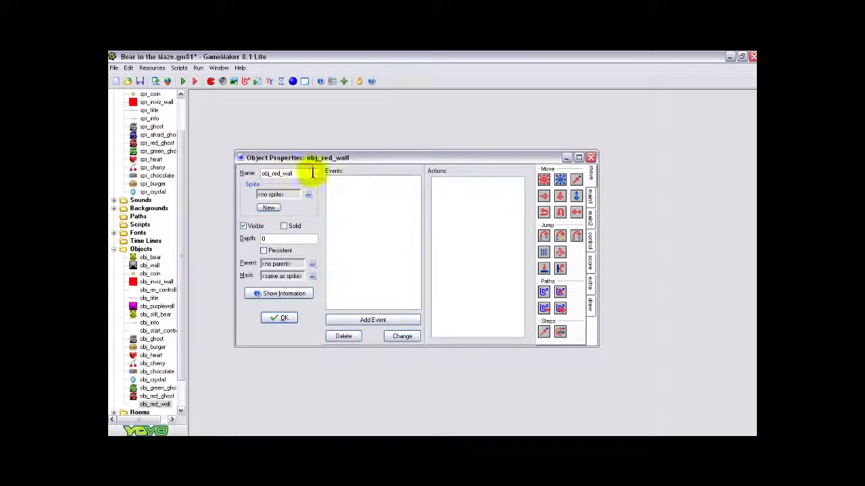
{"action": "left_click", "coordinate": [308, 194]}
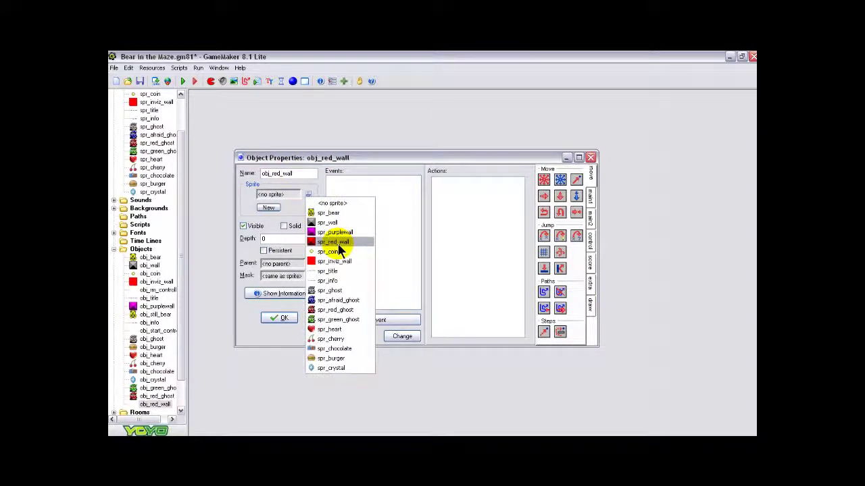
{"action": "left_click", "coordinate": [336, 242]}
{"action": "left_click", "coordinate": [284, 225]}
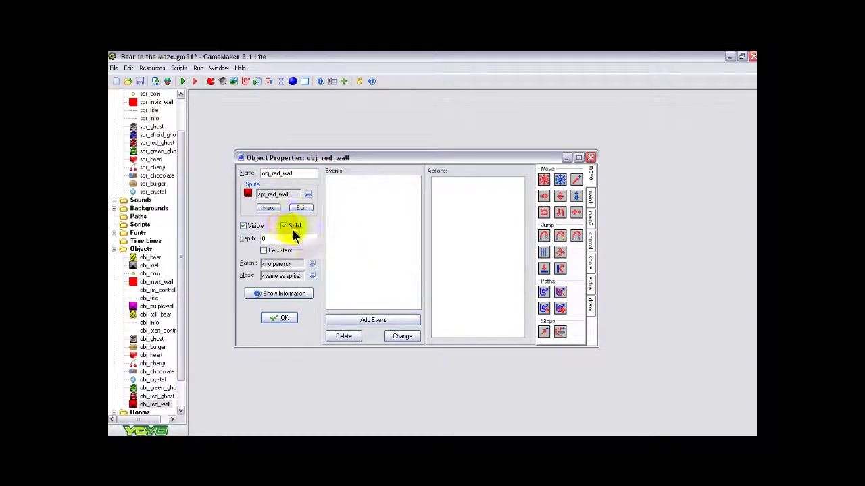
{"action": "left_click", "coordinate": [312, 263]}
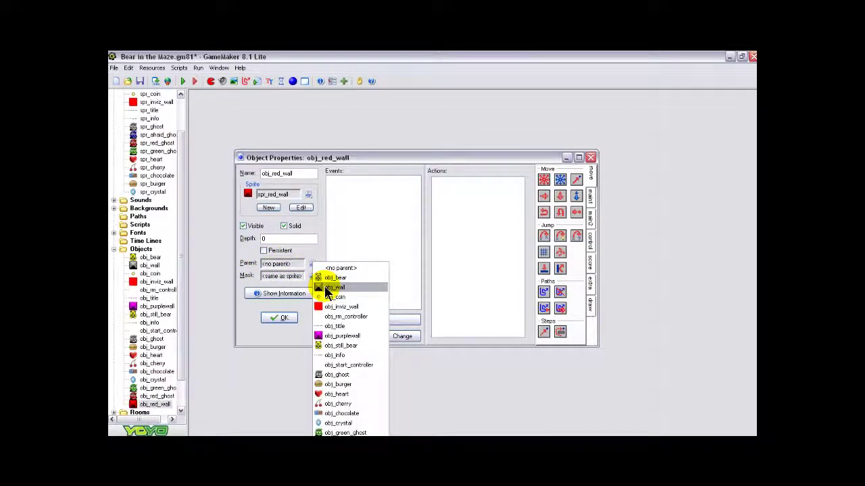
{"action": "left_click", "coordinate": [333, 288]}
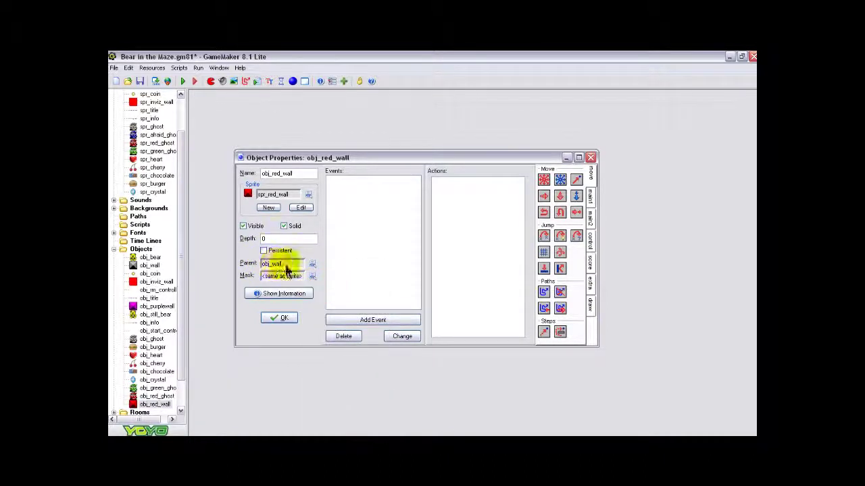
{"action": "left_click", "coordinate": [291, 317]}
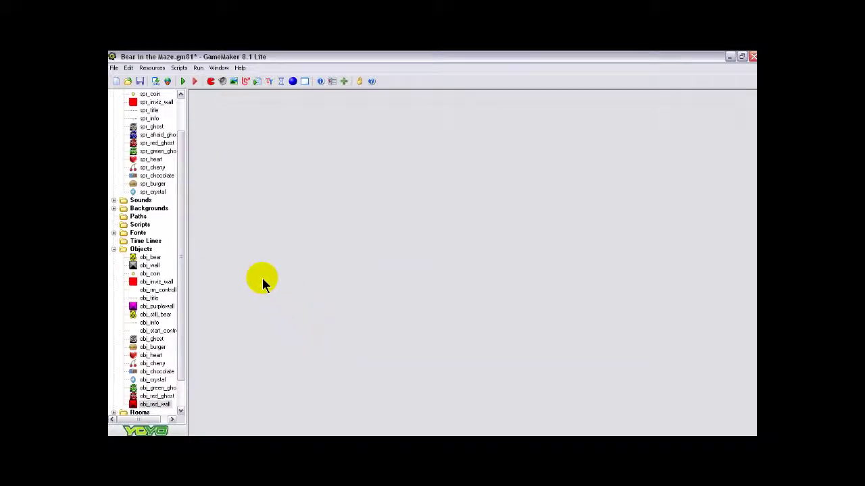
{"action": "left_click", "coordinate": [153, 139]}
Duplicate spr_afraid_ghost and colorize all four frames of the copy to pink.
{"action": "right_click", "coordinate": [154, 137]}
{"action": "left_click", "coordinate": [173, 151]}
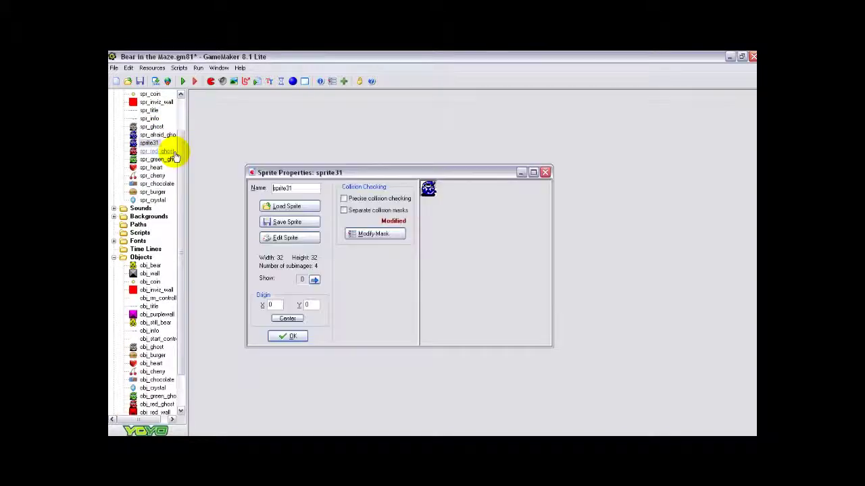
{"action": "left_click", "coordinate": [288, 238]}
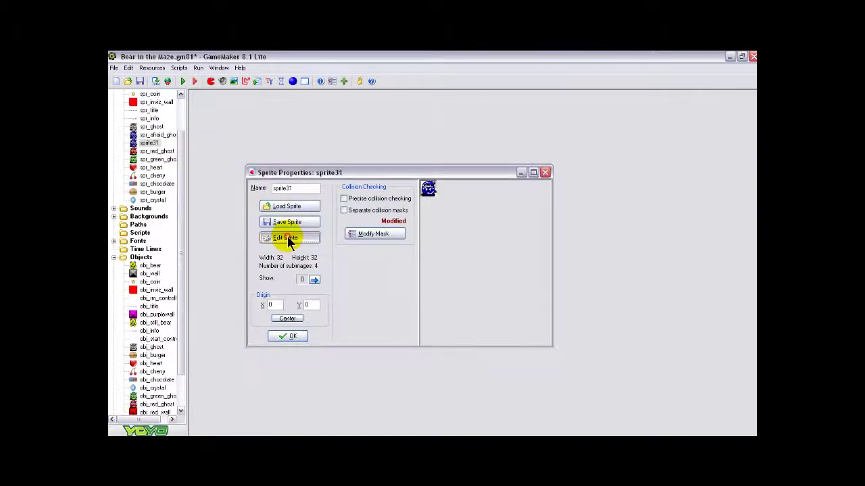
{"action": "left_click", "coordinate": [338, 90]}
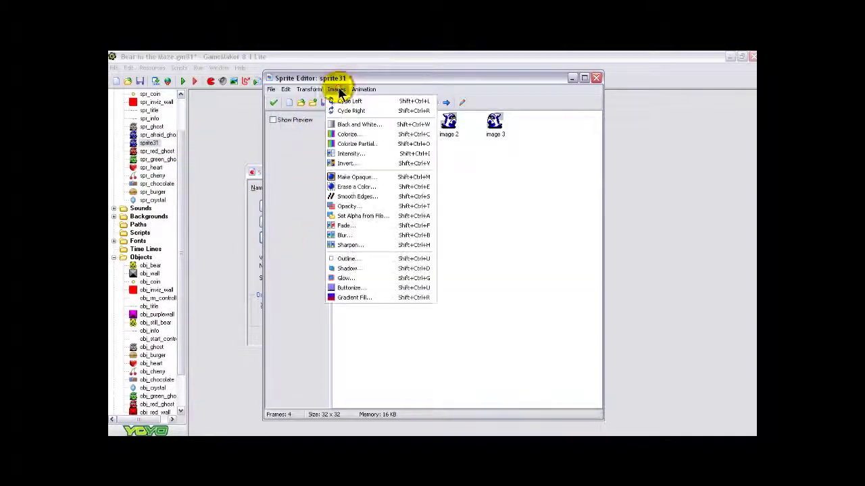
{"action": "left_click", "coordinate": [344, 131]}
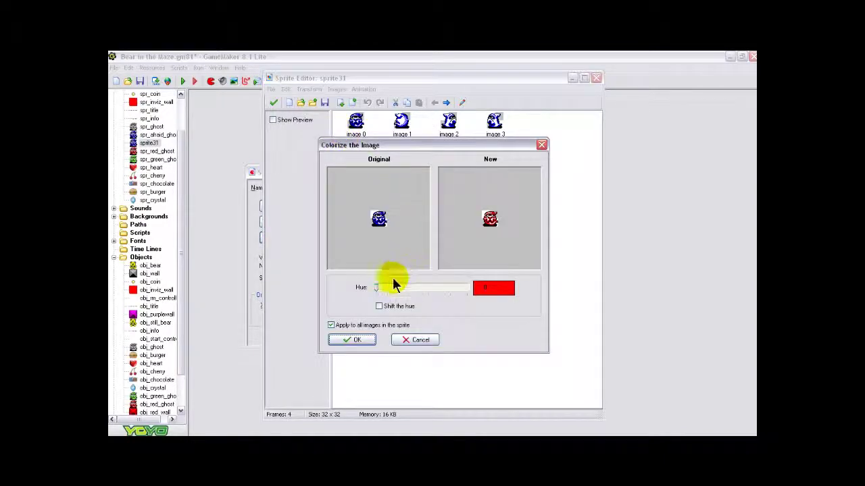
{"action": "left_click_drag", "start_coordinate": [377, 289], "coordinate": [454, 298]}
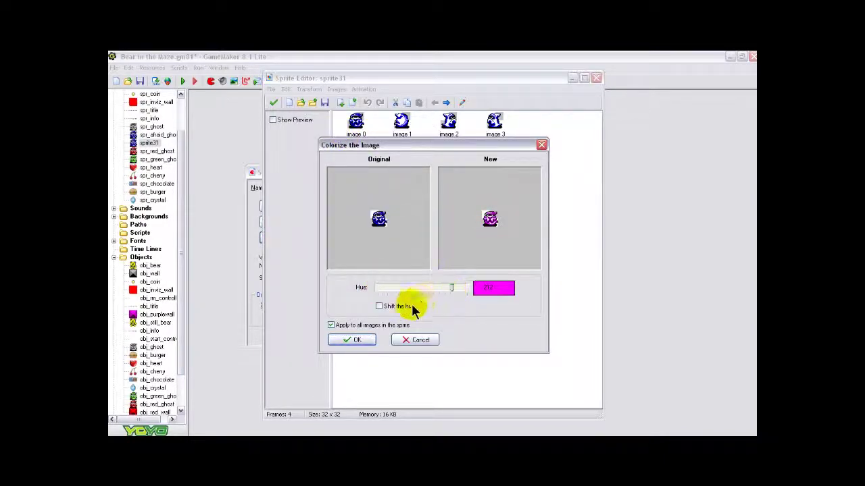
{"action": "left_click", "coordinate": [358, 340]}
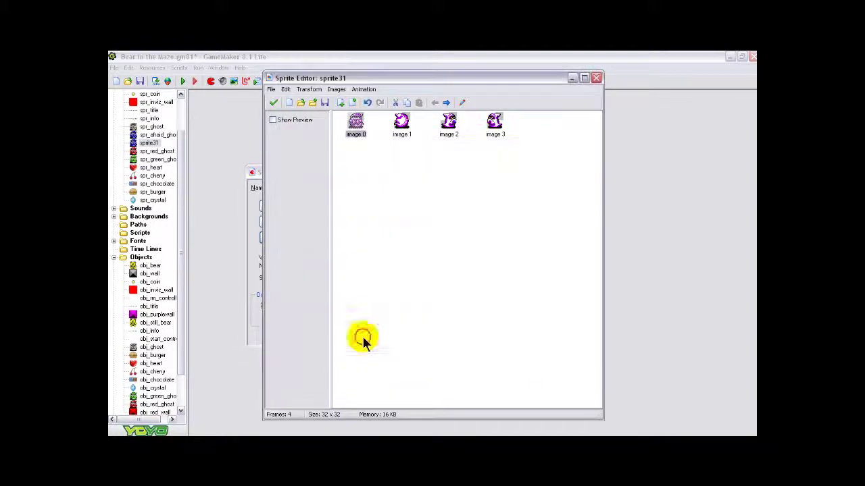
{"action": "left_click", "coordinate": [273, 103]}
Rename the pink ghost copy to spr_pink_ghost and save it.
{"action": "left_click", "coordinate": [304, 188]}
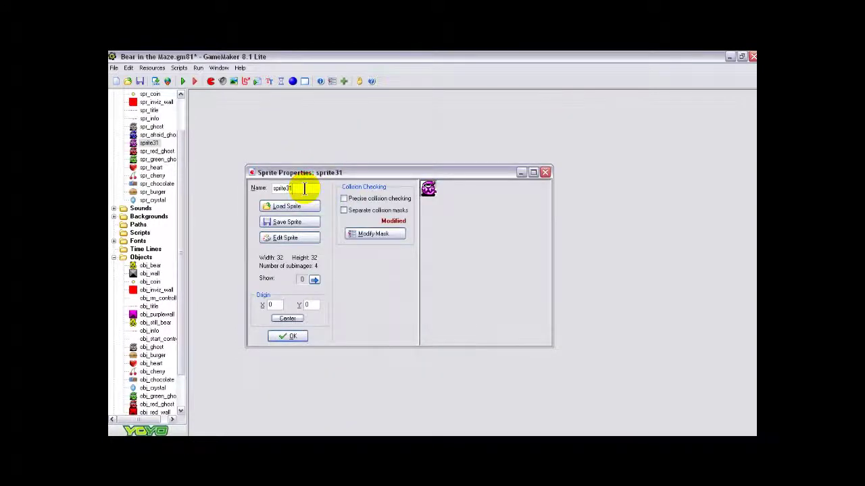
{"action": "key", "text": "BackSpace"}
{"action": "key", "text": "BackSpace"}
{"action": "key", "text": "BackSpace"}
{"action": "key", "text": "BackSpace"}
{"action": "key", "text": "BackSpace"}
{"action": "type", "text": "_pink_ghos"}
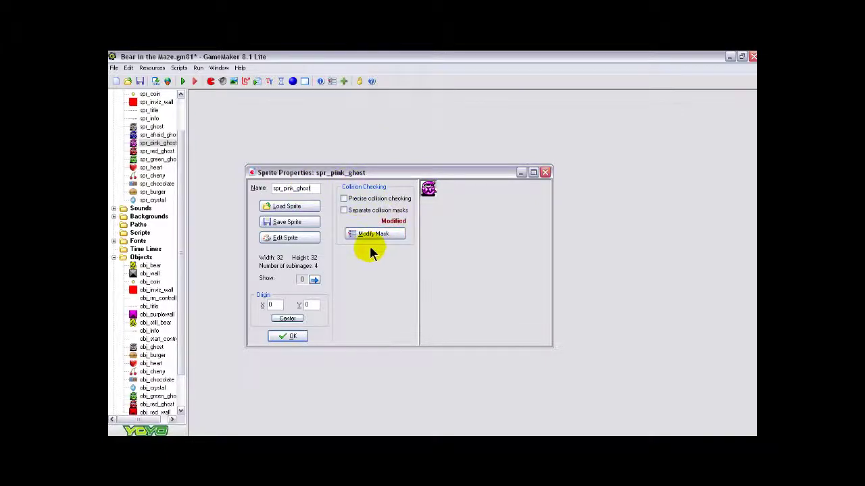
{"action": "left_click", "coordinate": [290, 337]}
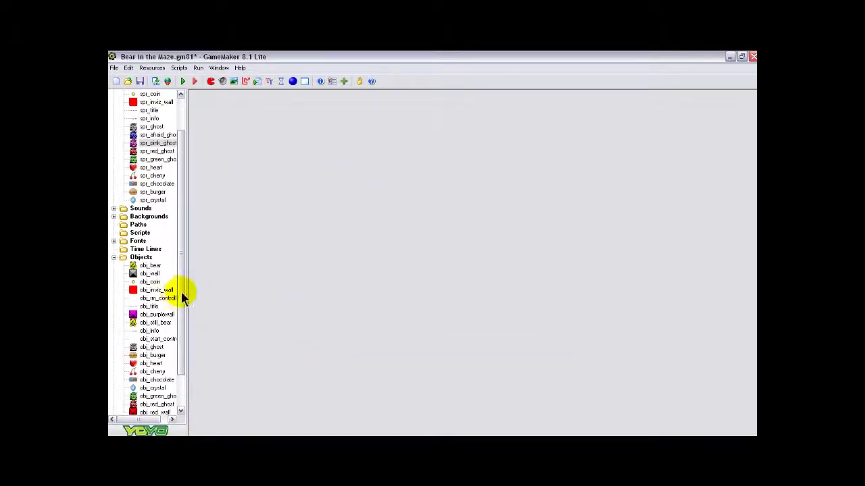
{"action": "scroll", "coordinate": [181, 292], "scroll_direction": "down", "scroll_amount": 2}
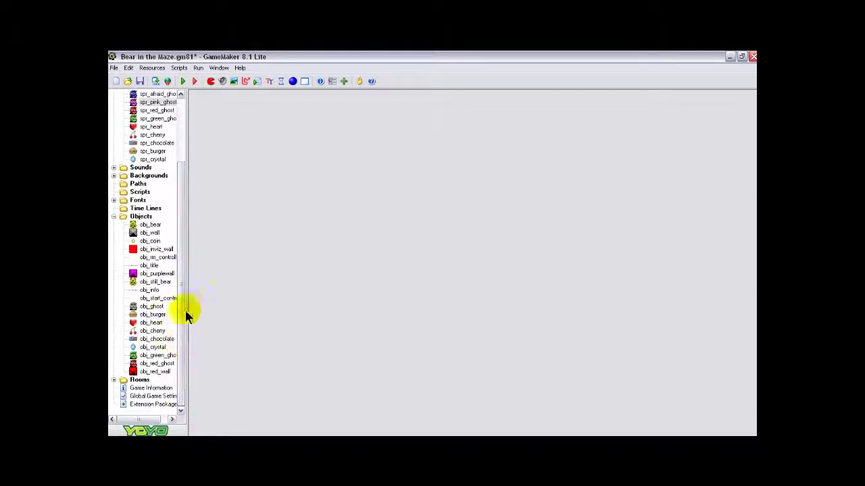
Duplicate obj_green_ghost into object25 and move its properties window higher.
{"action": "left_click", "coordinate": [157, 356]}
{"action": "right_click", "coordinate": [165, 356]}
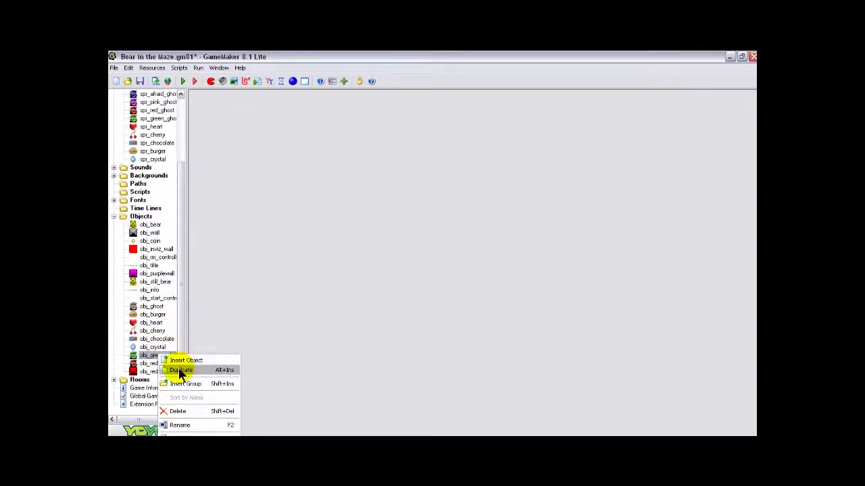
{"action": "left_click", "coordinate": [178, 370]}
{"action": "left_click_drag", "start_coordinate": [399, 183], "coordinate": [361, 92]}
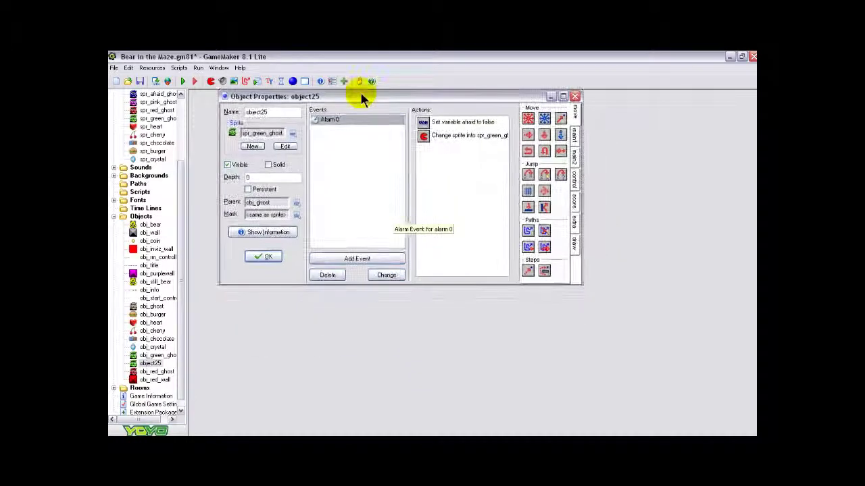
{"action": "left_click", "coordinate": [292, 133]}
Give the copy sprite spr_pink_ghost, rename it obj_pink_ghost, and widen the window.
{"action": "left_click", "coordinate": [321, 245]}
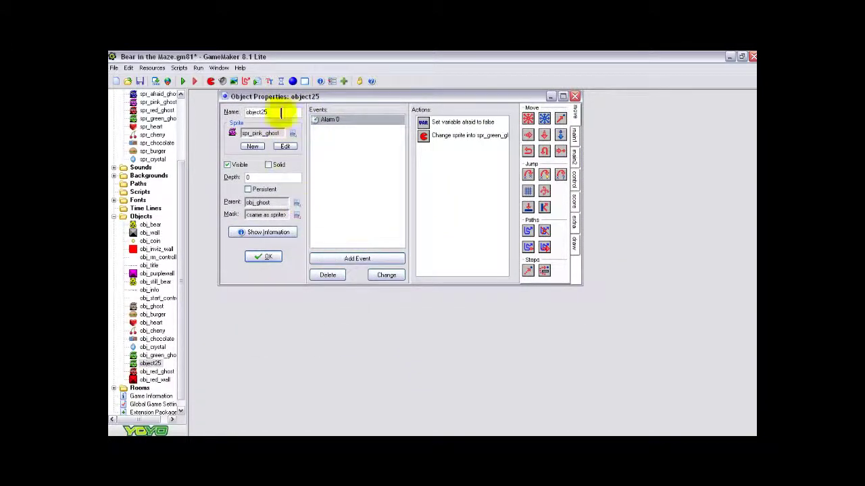
{"action": "double_click", "coordinate": [268, 112]}
{"action": "type", "text": "obje"}
{"action": "key", "text": "BackSpace"}
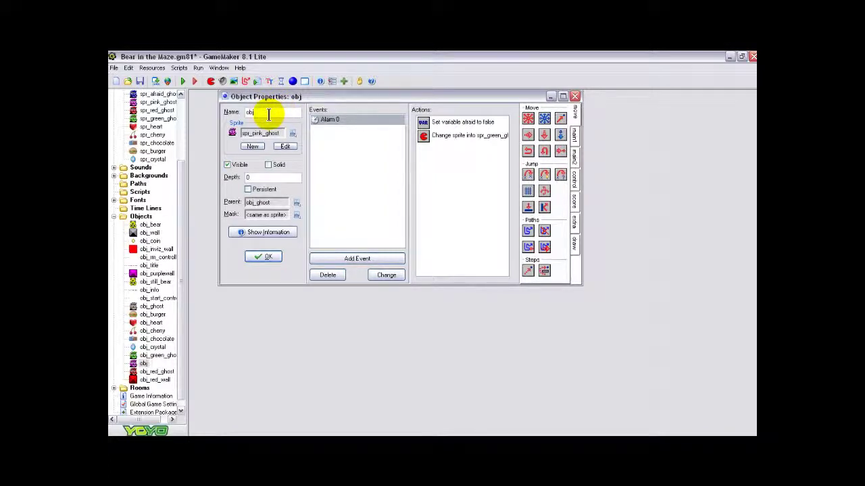
{"action": "type", "text": "_pink_ghost"}
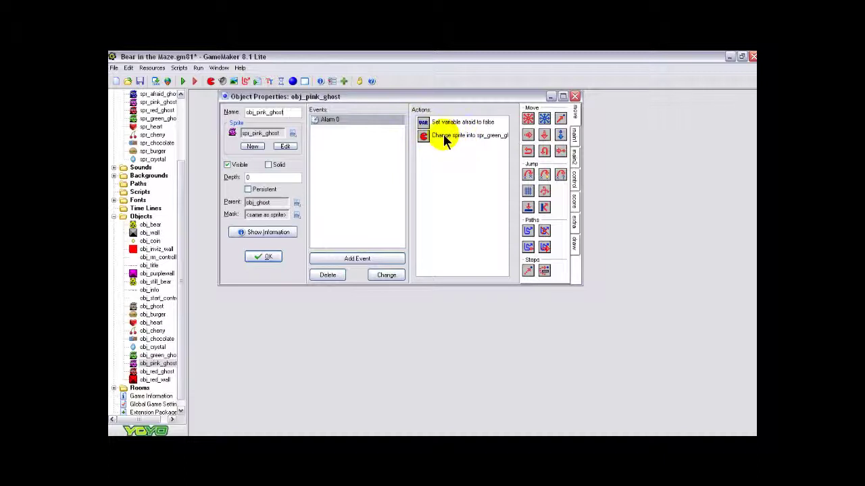
{"action": "left_click_drag", "start_coordinate": [581, 112], "coordinate": [631, 105]}
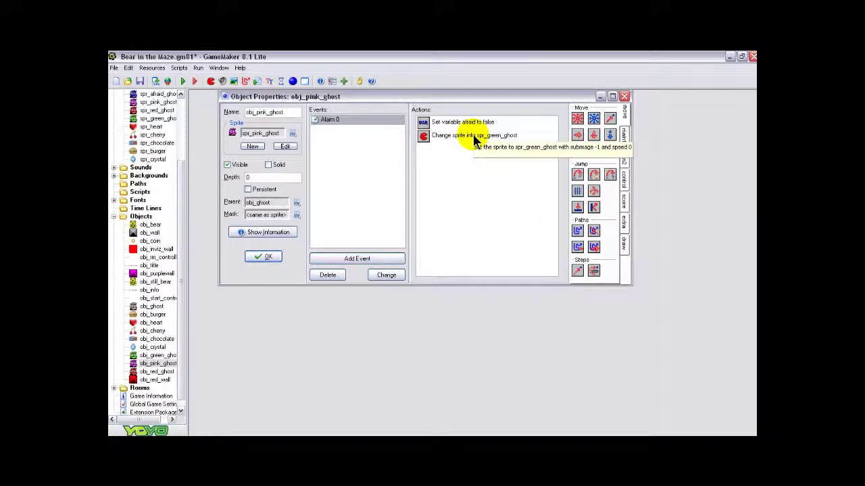
Change the Alarm 0 Change Sprite action to spr_pink_ghost and close obj_pink_ghost.
{"action": "double_click", "coordinate": [473, 135]}
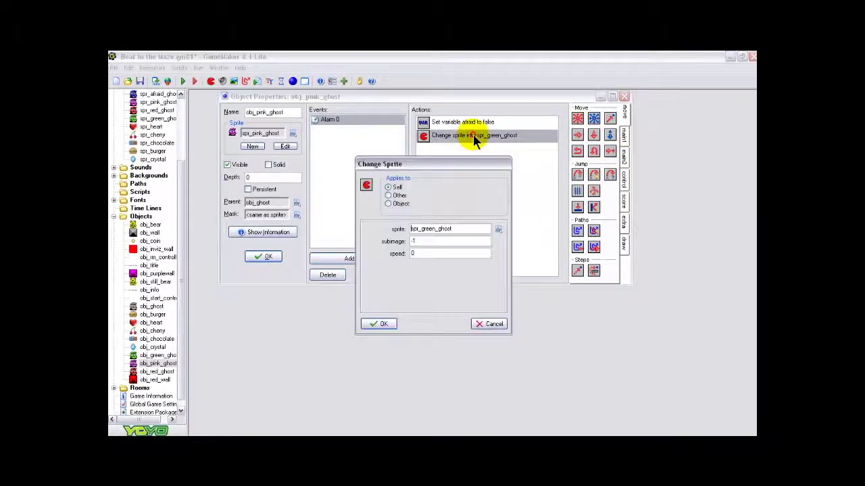
{"action": "left_click", "coordinate": [498, 230]}
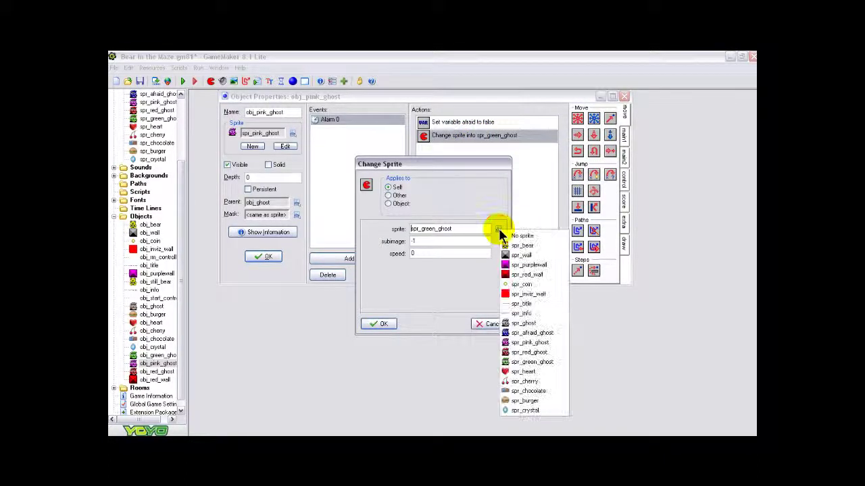
{"action": "left_click", "coordinate": [529, 342]}
{"action": "left_click", "coordinate": [384, 325]}
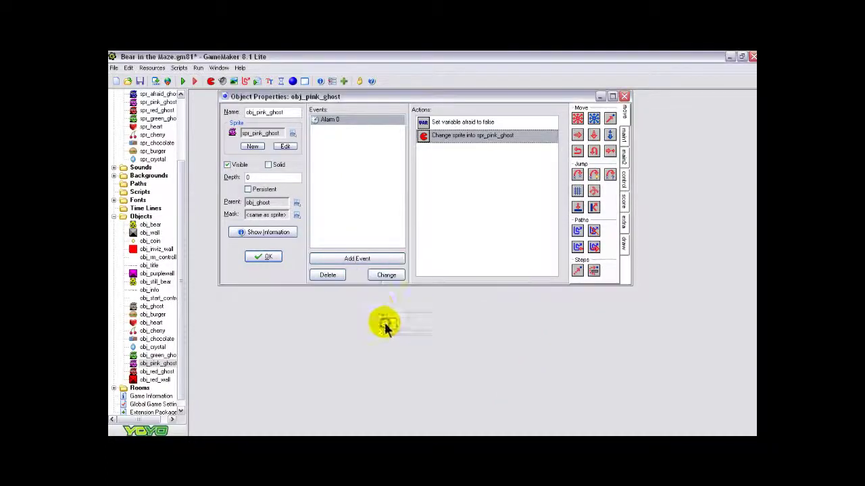
{"action": "left_click", "coordinate": [269, 258]}
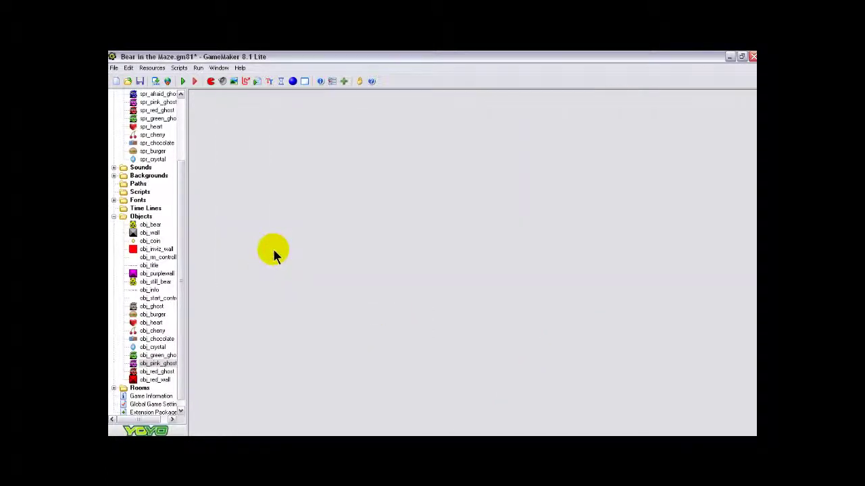
{"action": "left_click", "coordinate": [165, 373]}
Run the game with F5 and steer the bear along the green maze's upper rows.
{"action": "key", "text": "F5"}
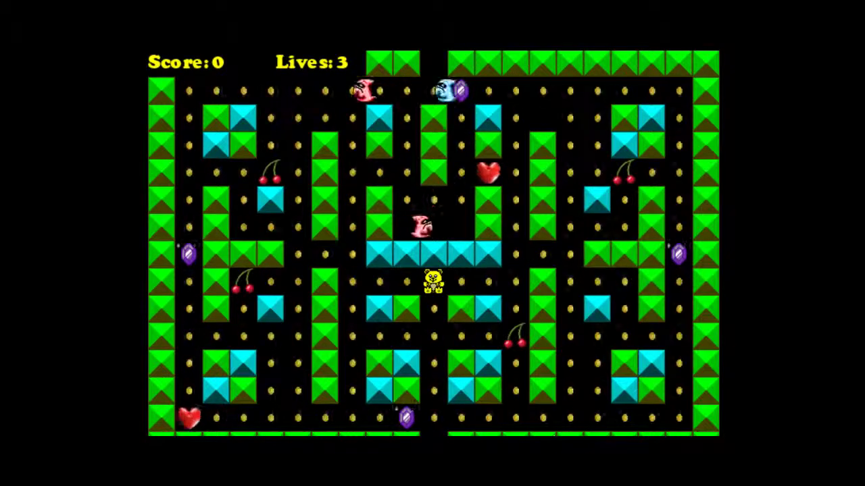
{"action": "key", "text": "Right"}
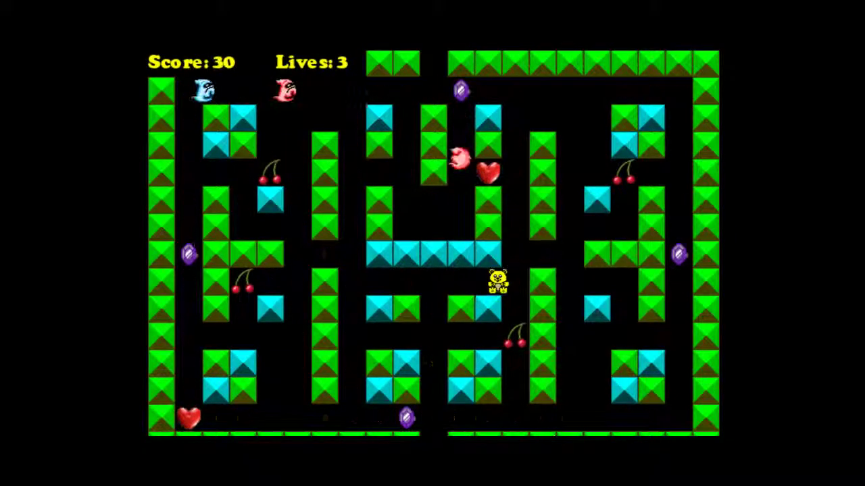
{"action": "key", "text": "Up"}
{"action": "key", "text": "Right"}
{"action": "key", "text": "Down"}
{"action": "key", "text": "Up"}
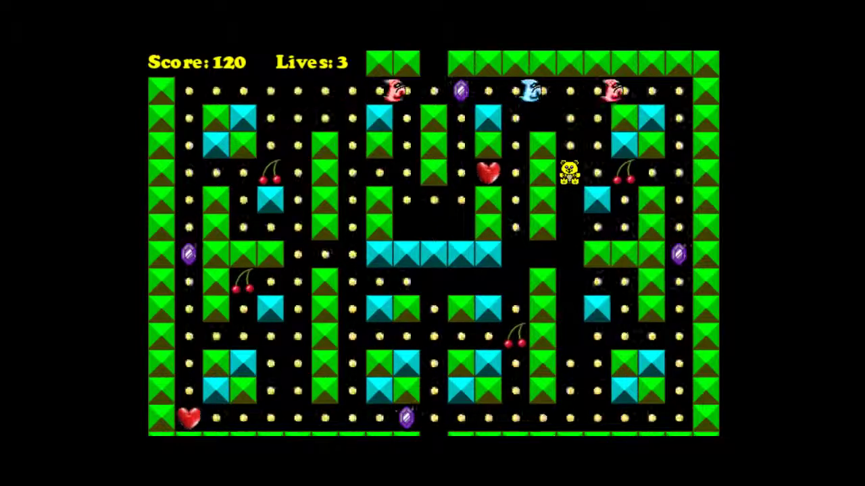
{"action": "key", "text": "Up"}
{"action": "key", "text": "Left"}
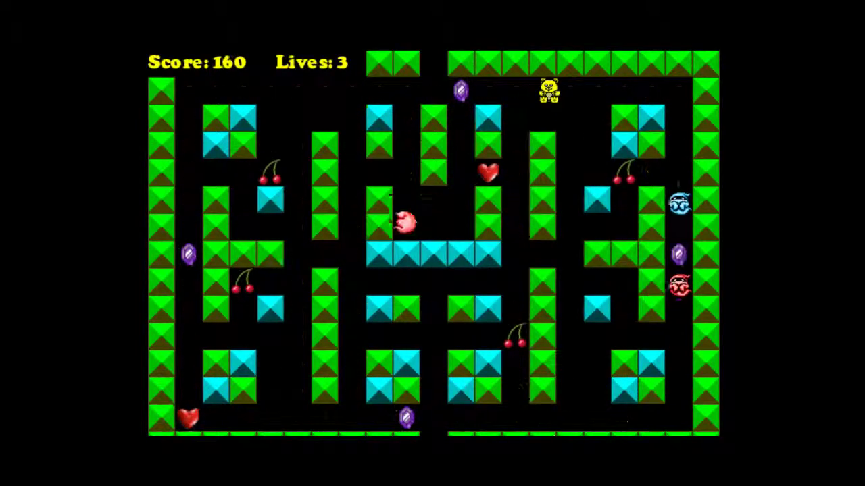
{"action": "key", "text": "Right"}
Keep steering the bear through the first maze until reaching 650 points.
{"action": "key", "text": "Down"}
{"action": "key", "text": "Right"}
{"action": "key", "text": "Left"}
{"action": "key", "text": "Up"}
{"action": "key", "text": "Left"}
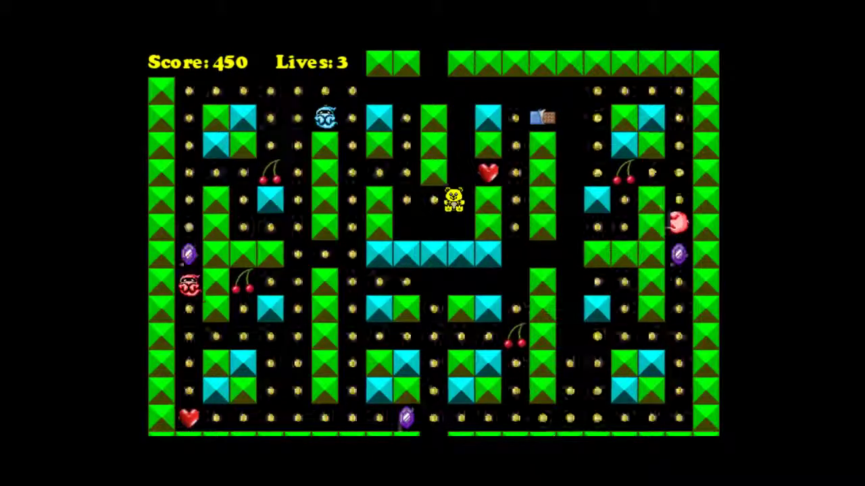
{"action": "key", "text": "Left"}
{"action": "key", "text": "Down"}
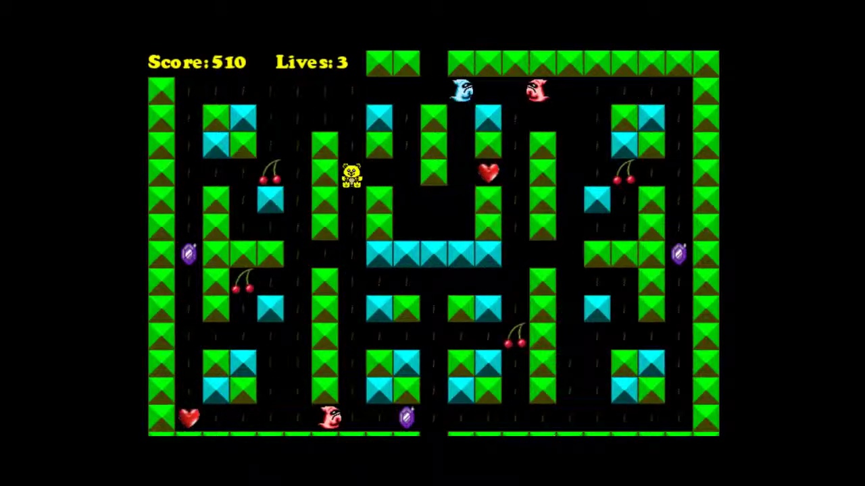
{"action": "key", "text": "Left"}
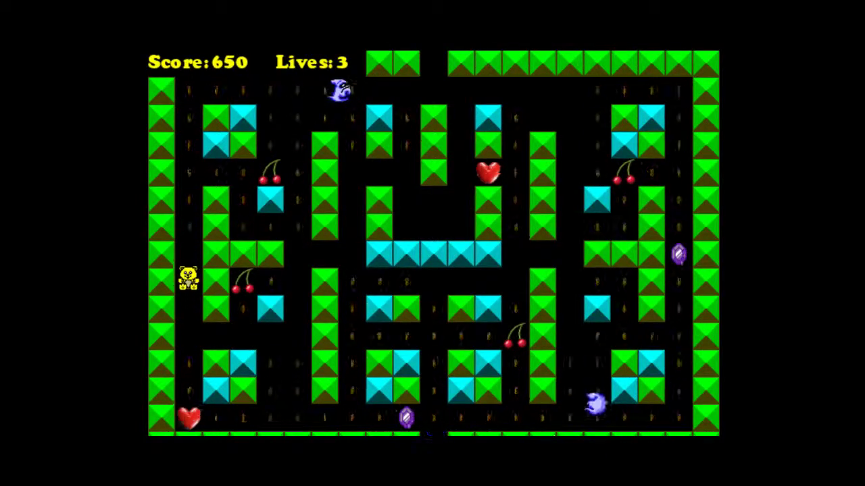
{"action": "key", "text": "Right"}
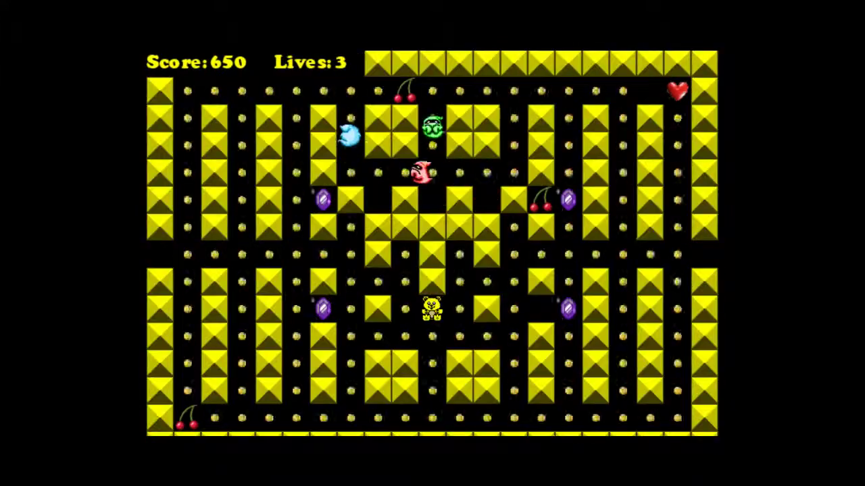
Steer the bear through the yellow-walled maze to 1120 points, then quit with Escape.
{"action": "key", "text": "Down"}
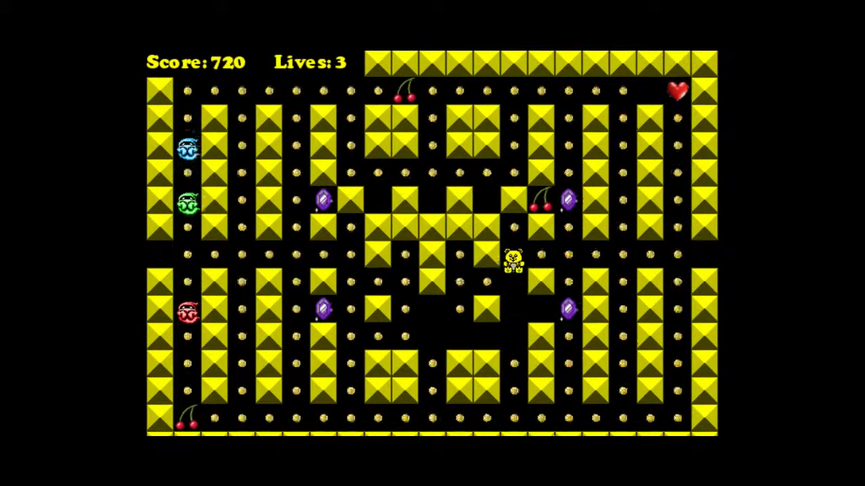
{"action": "key", "text": "Up"}
{"action": "key", "text": "Left"}
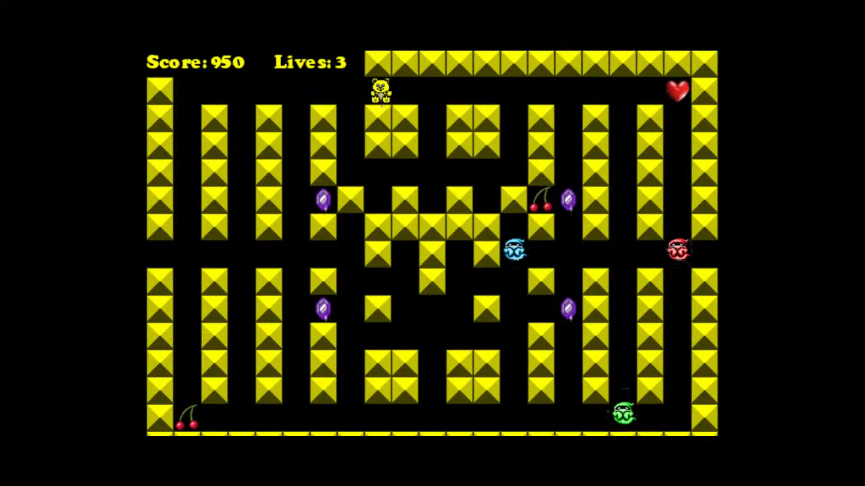
{"action": "key", "text": "Down"}
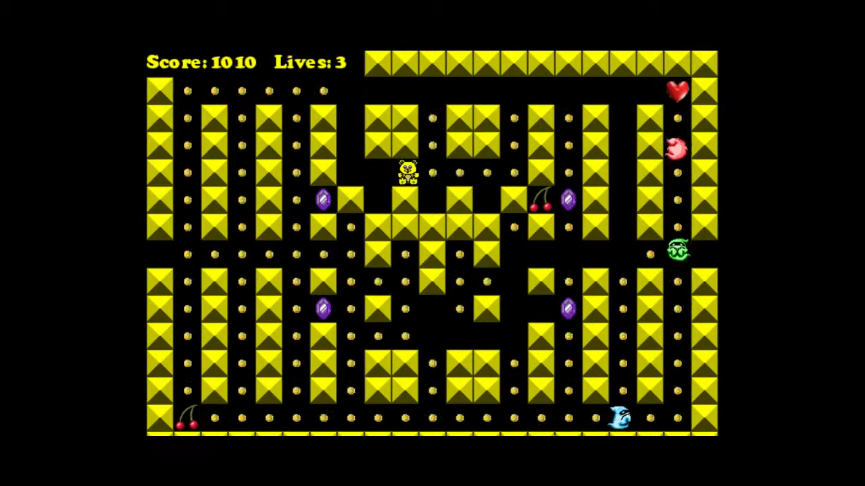
{"action": "key", "text": "Left"}
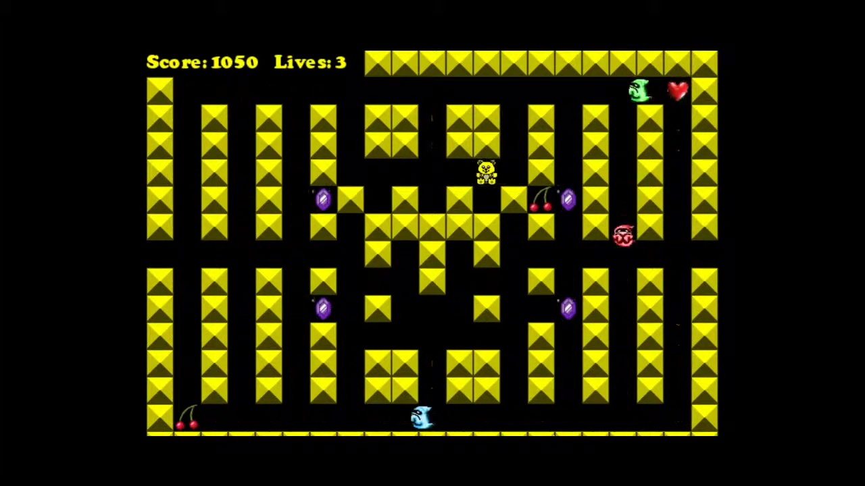
{"action": "key", "text": "Right"}
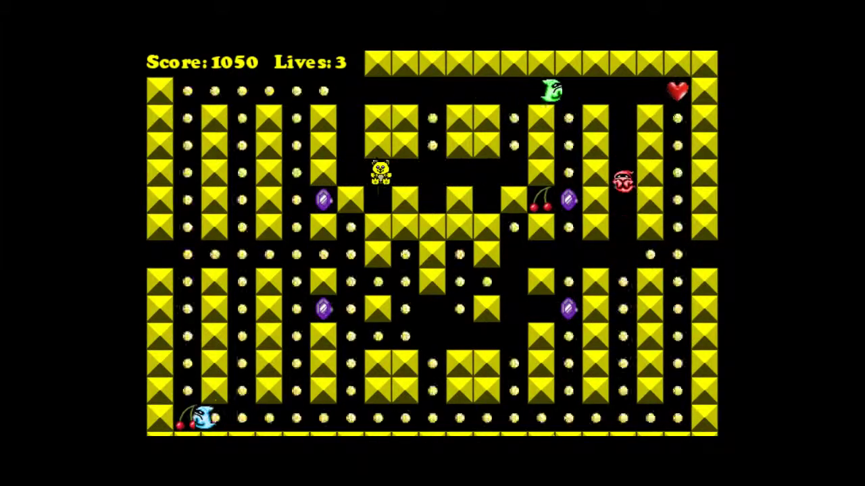
{"action": "key", "text": "Up"}
{"action": "key", "text": "Down"}
{"action": "key", "text": "Right"}
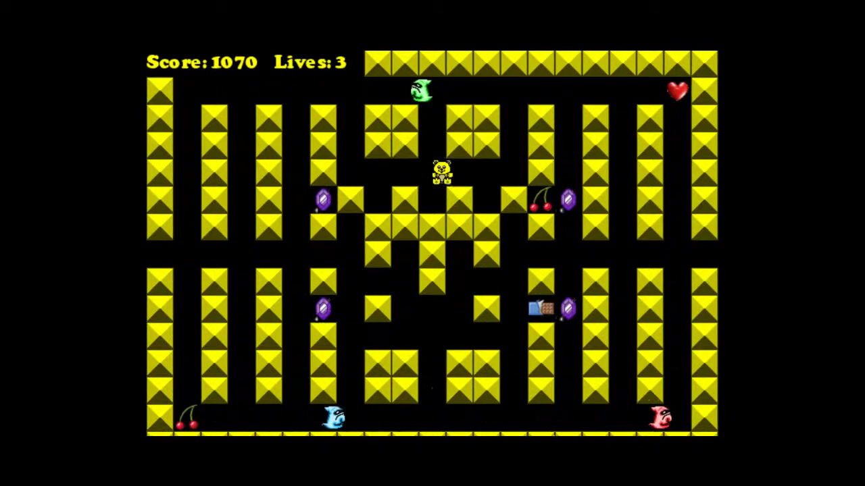
{"action": "key", "text": "Right"}
{"action": "key", "text": "Down"}
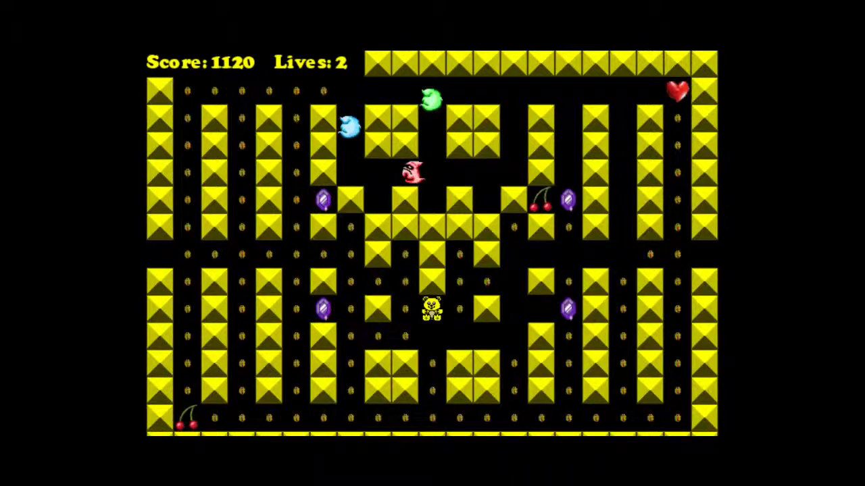
{"action": "key", "text": "Escape"}
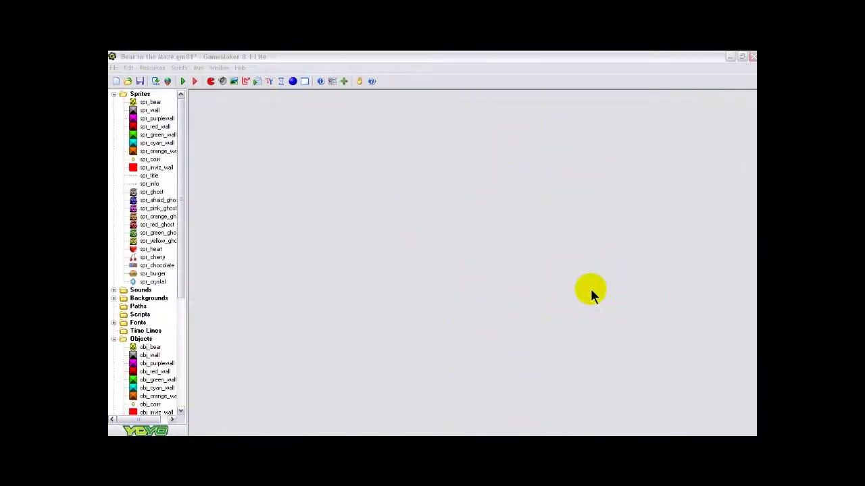
Inspect the spr_red_wall and spr_yellow_ghost properties, then collapse the Sprites folder.
{"action": "double_click", "coordinate": [155, 126]}
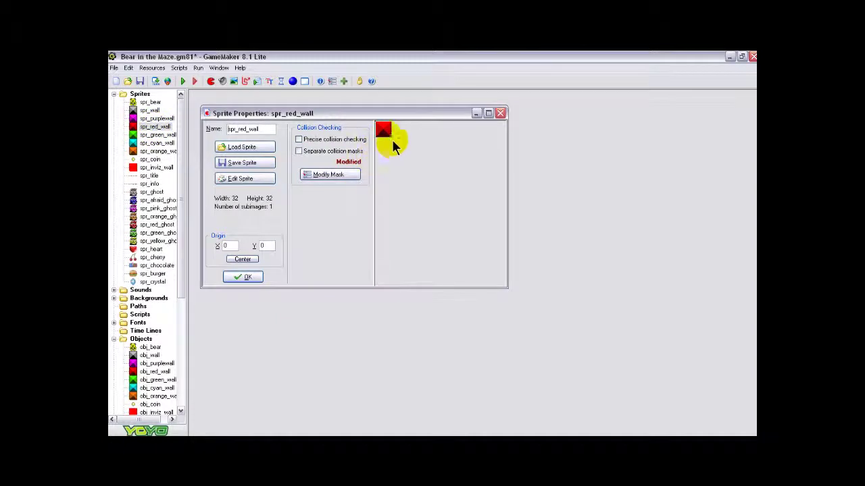
{"action": "left_click", "coordinate": [243, 277]}
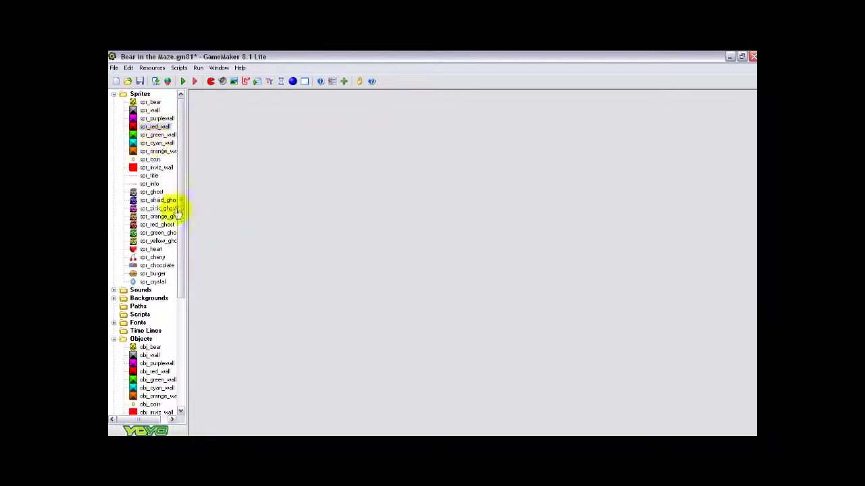
{"action": "double_click", "coordinate": [157, 241]}
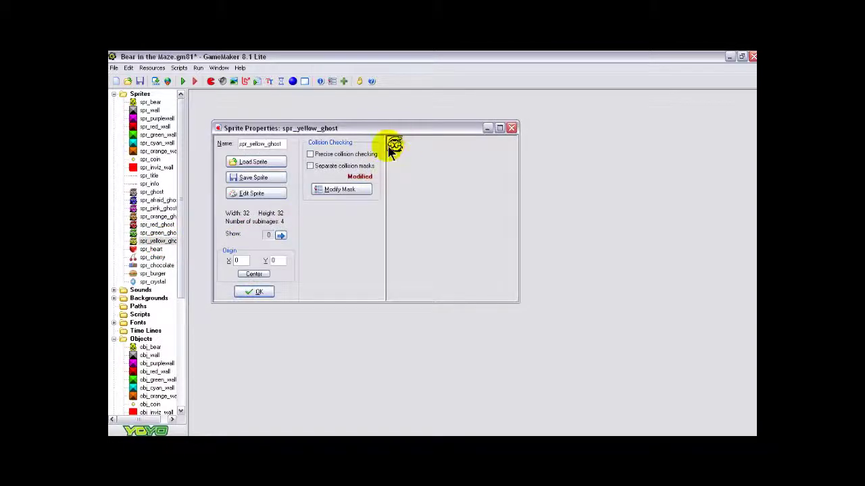
{"action": "left_click", "coordinate": [258, 292]}
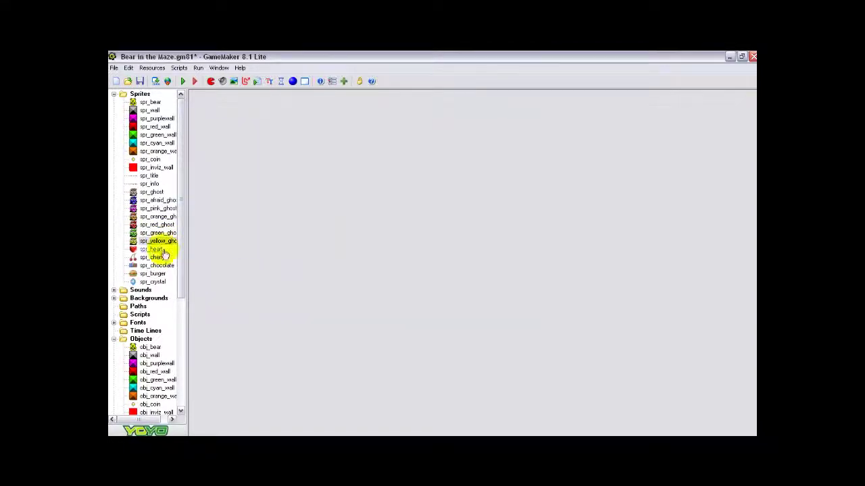
{"action": "left_click", "coordinate": [114, 94]}
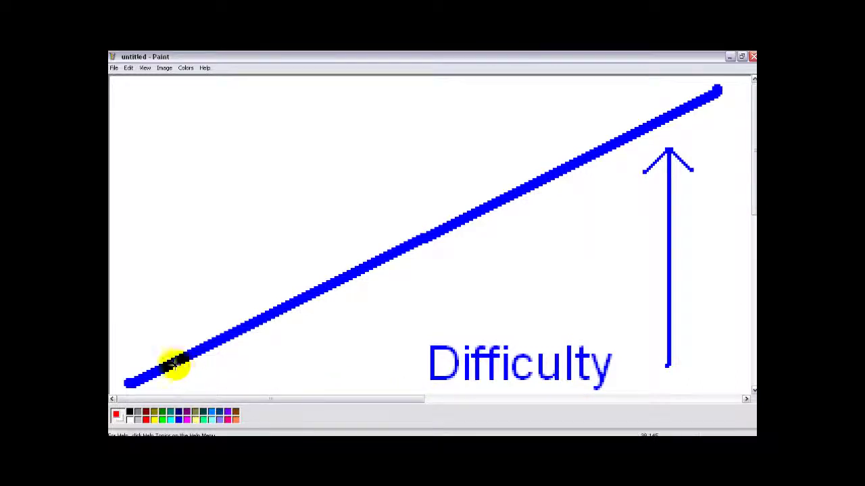
Brush over the lower-left starting end of the blue difficulty line.
{"action": "mouse_move", "coordinate": [128, 381]}
{"action": "left_mouse_down"}
{"action": "mouse_move", "coordinate": [144, 382]}
{"action": "mouse_move", "coordinate": [133, 383]}
{"action": "left_mouse_up"}
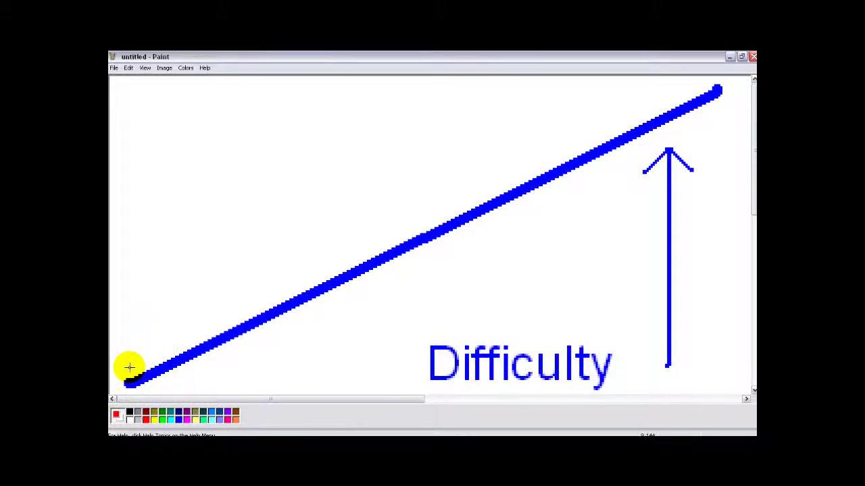